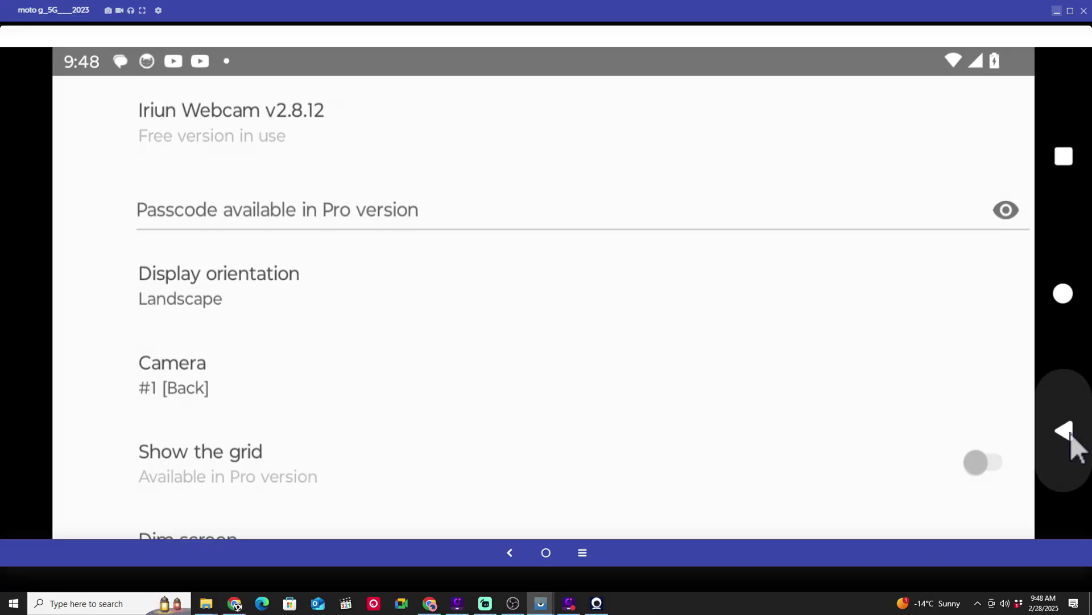
Step: Go back from Iriun's settings page on the mirrored phone to its camera preview
click(1071, 435)
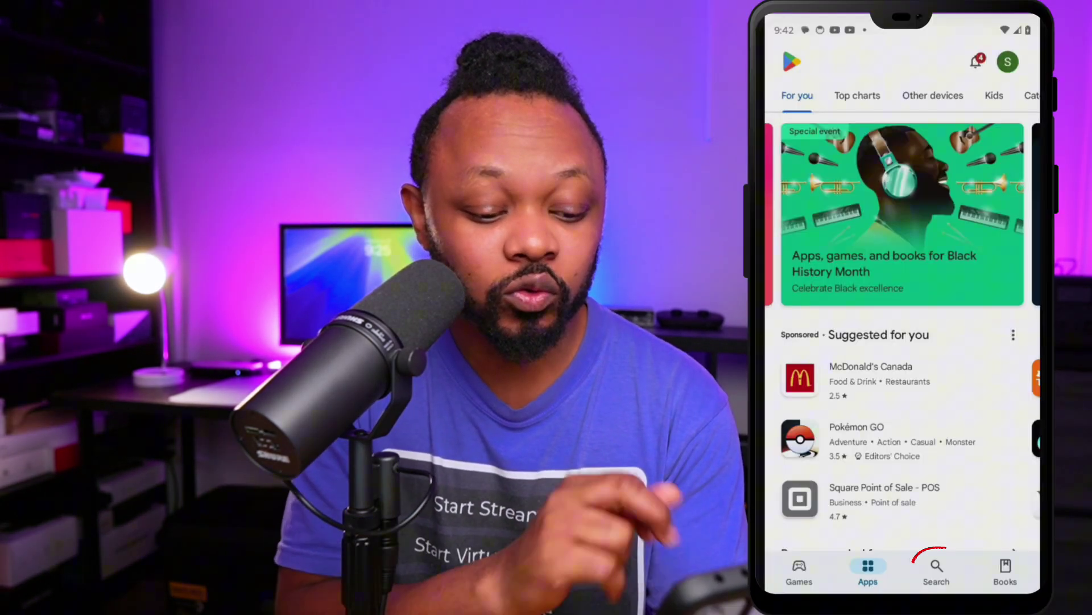
Step: Search the Play Store for 'iriu', pick Iriun 4K webcam, then show Chrome's recent downloads
click(934, 567)
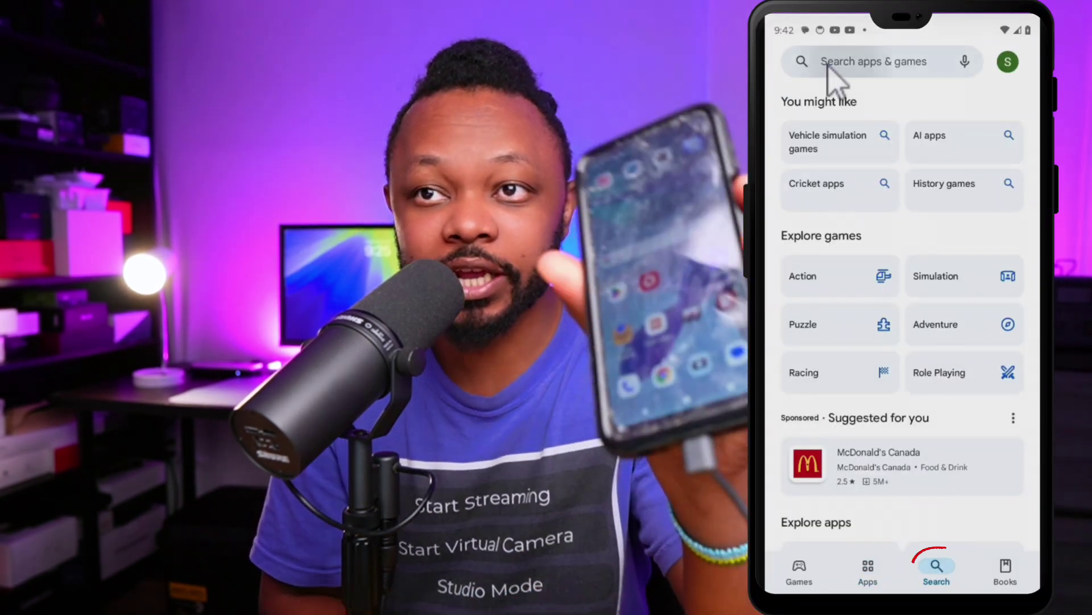
click(829, 63)
text(iriu)
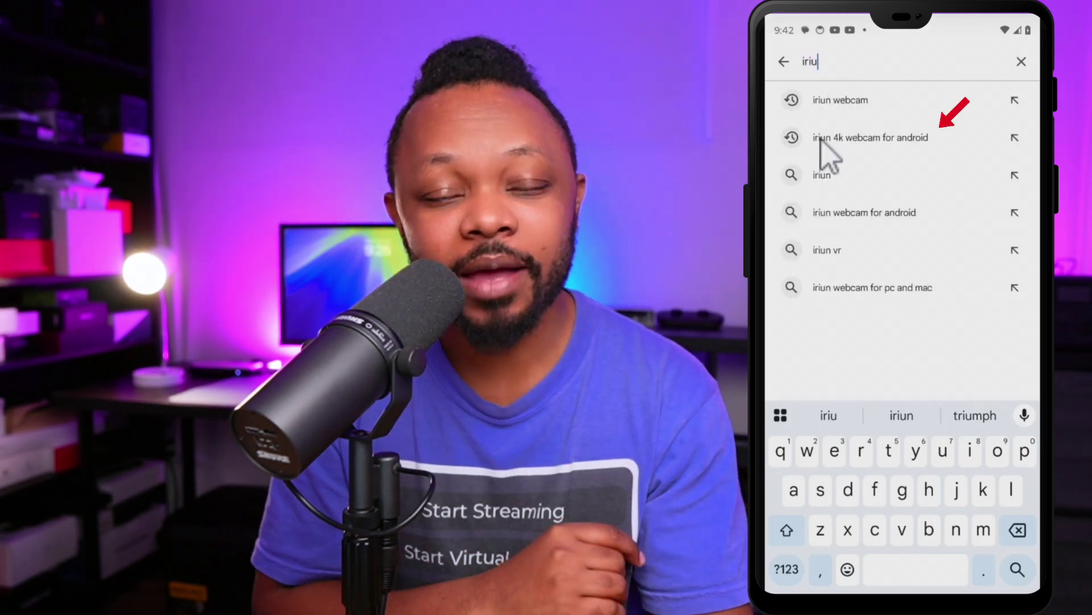
click(868, 141)
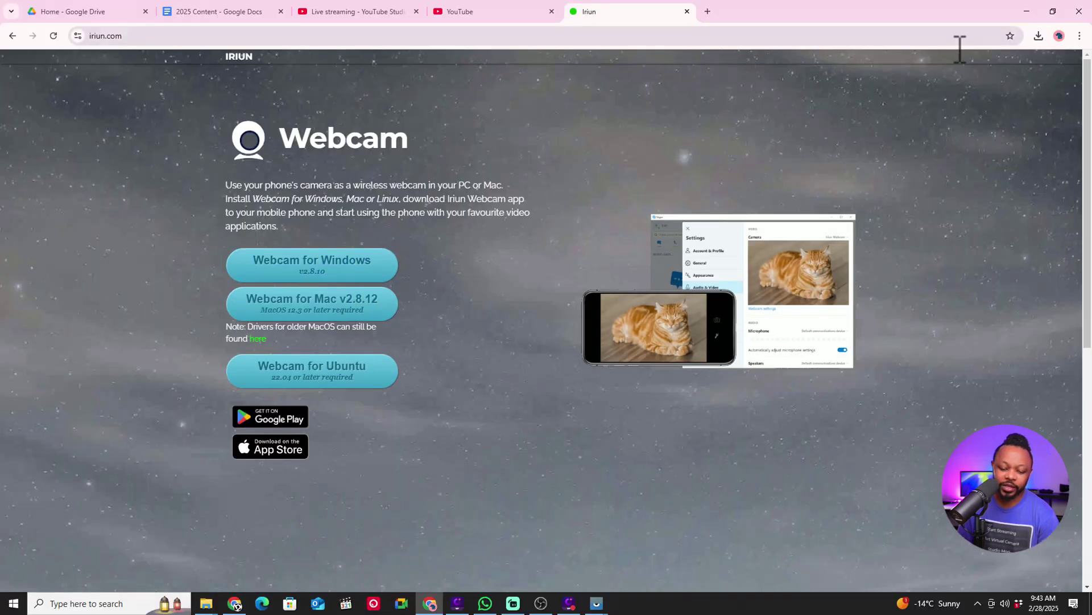
click(1040, 37)
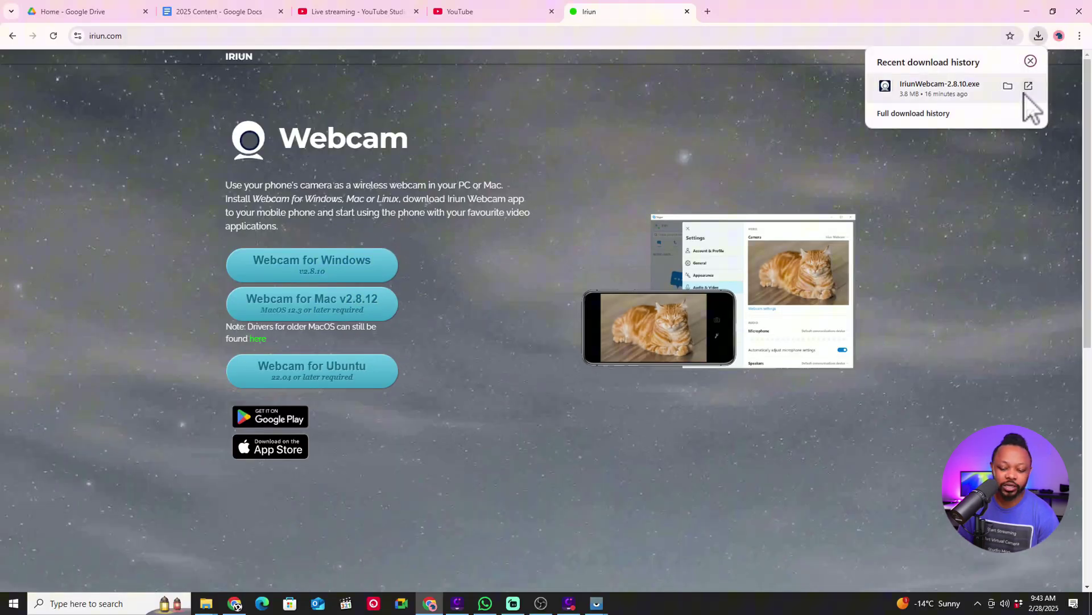
Step: Launch IriunWebcam-2.8.10.exe and bring its setup wizard in front of the browser
click(1029, 86)
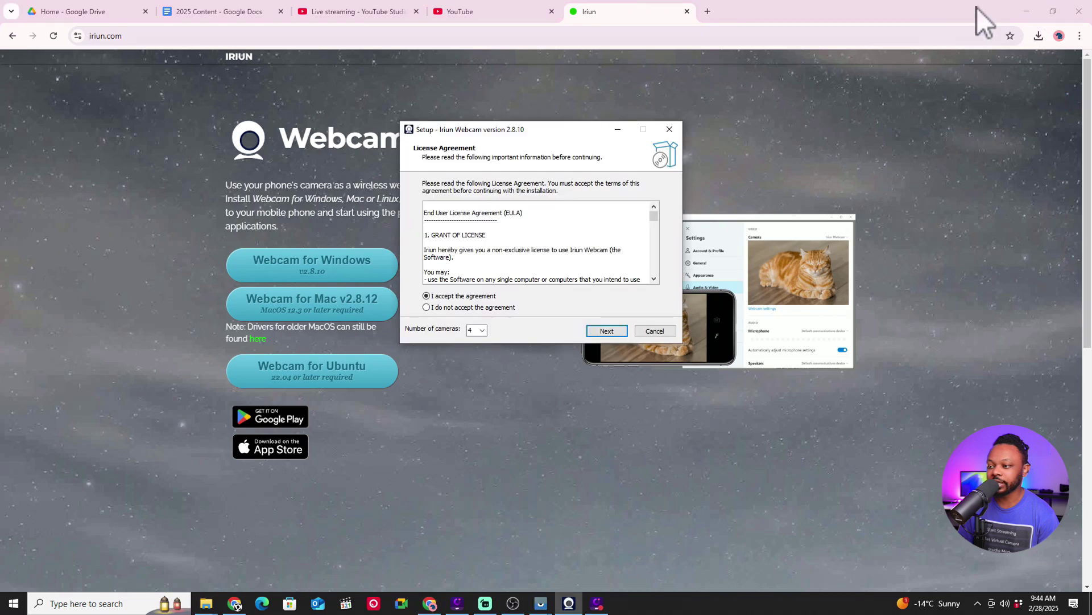
click(977, 8)
click(1027, 11)
Step: Set the installer to 4 cameras, accept the defaults, install, and finish the wizard
click(447, 401)
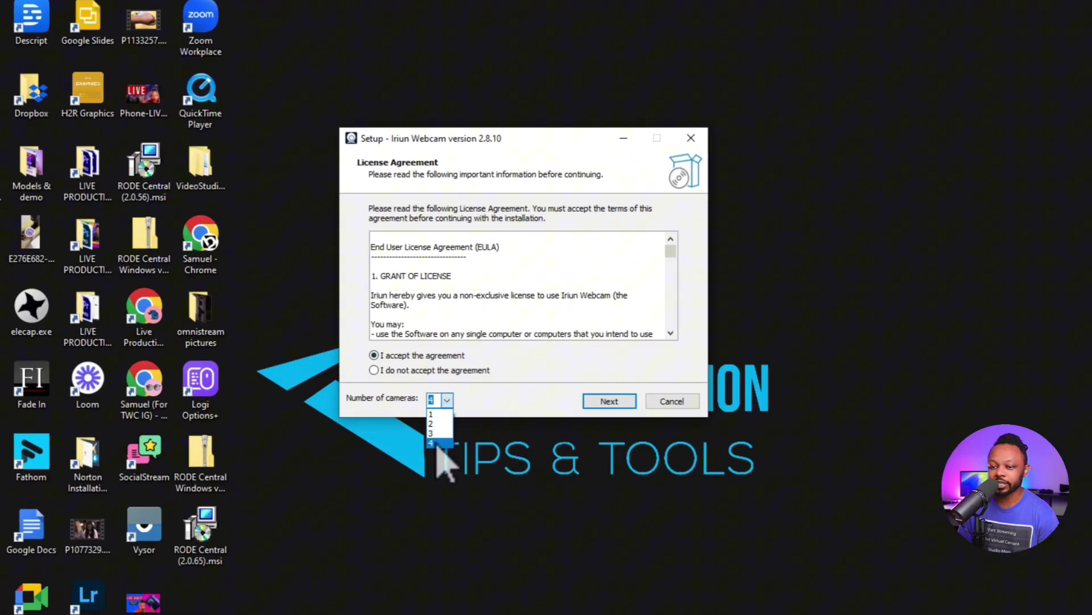
click(432, 443)
click(609, 401)
click(609, 401)
click(609, 401)
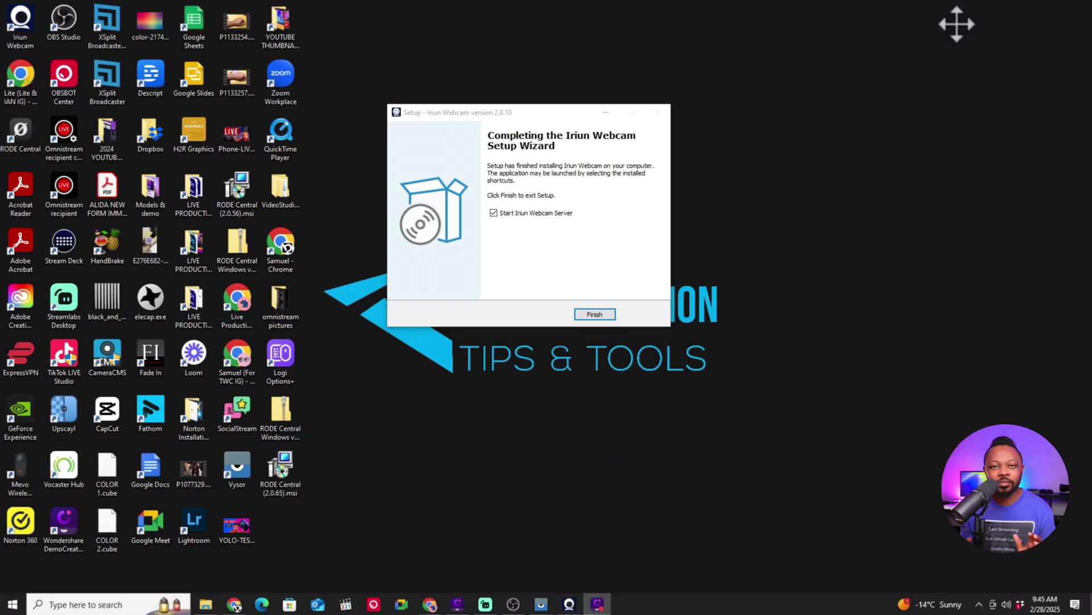
click(609, 401)
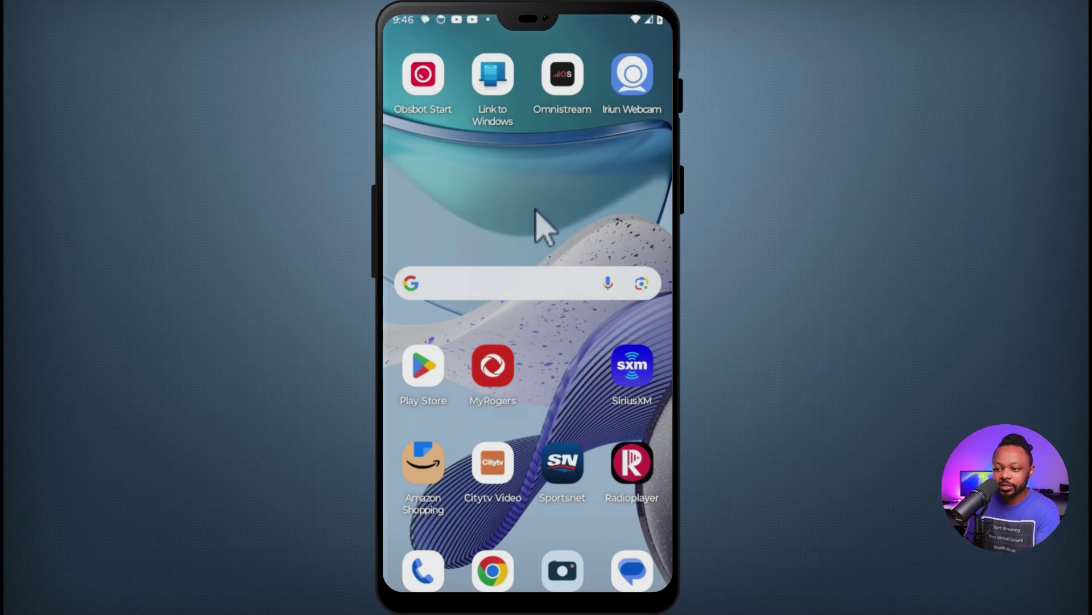
Step: Launch the Iriun Webcam app from the phone's home screen
click(644, 79)
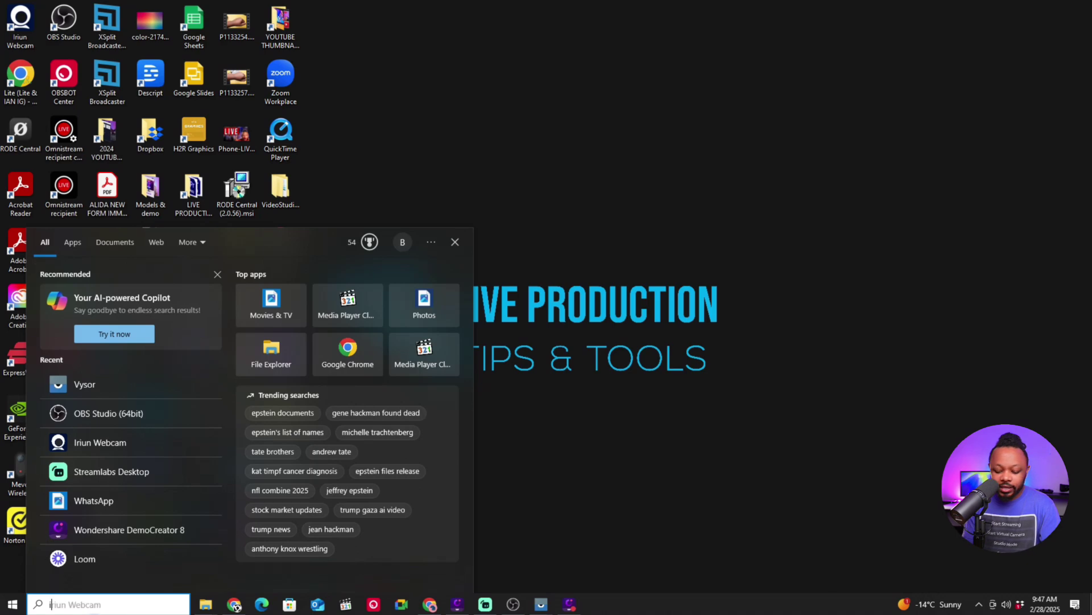
Step: Find 'Iriun Webcam' via Windows search ('ir') and launch the desktop app
text(ir)
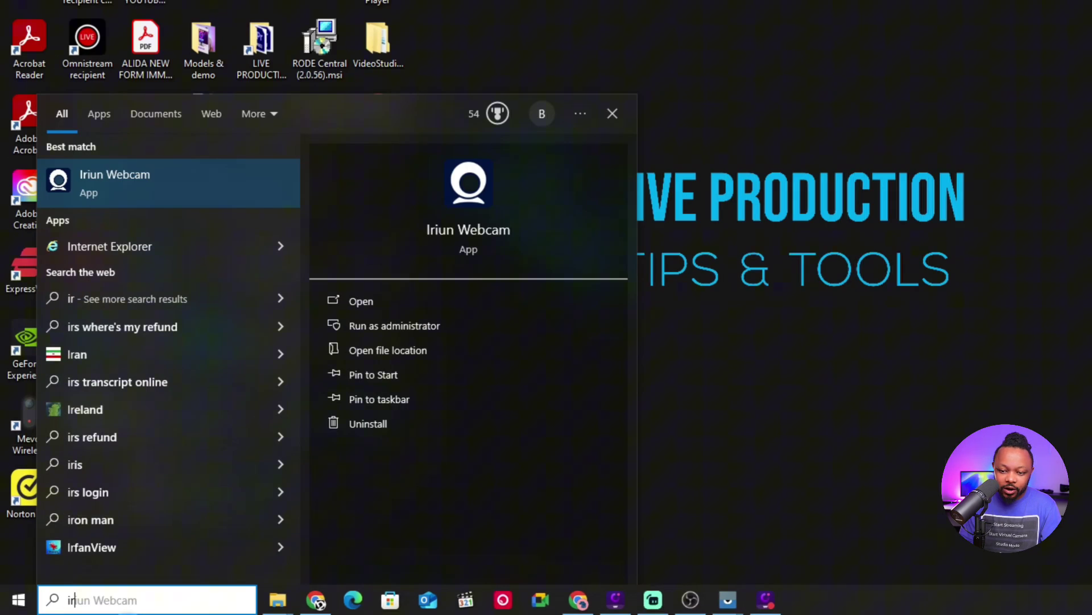
click(463, 203)
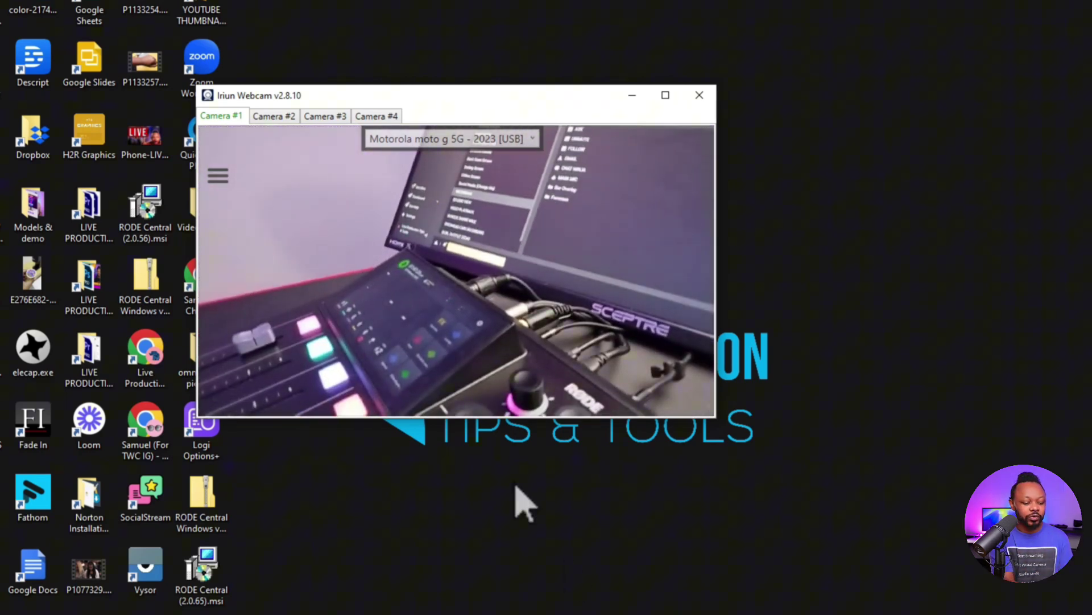
Step: Maximize Iriun Webcam and set Camera #1's video format to 1920 x 1080, replacing 3840 x 2160
click(666, 95)
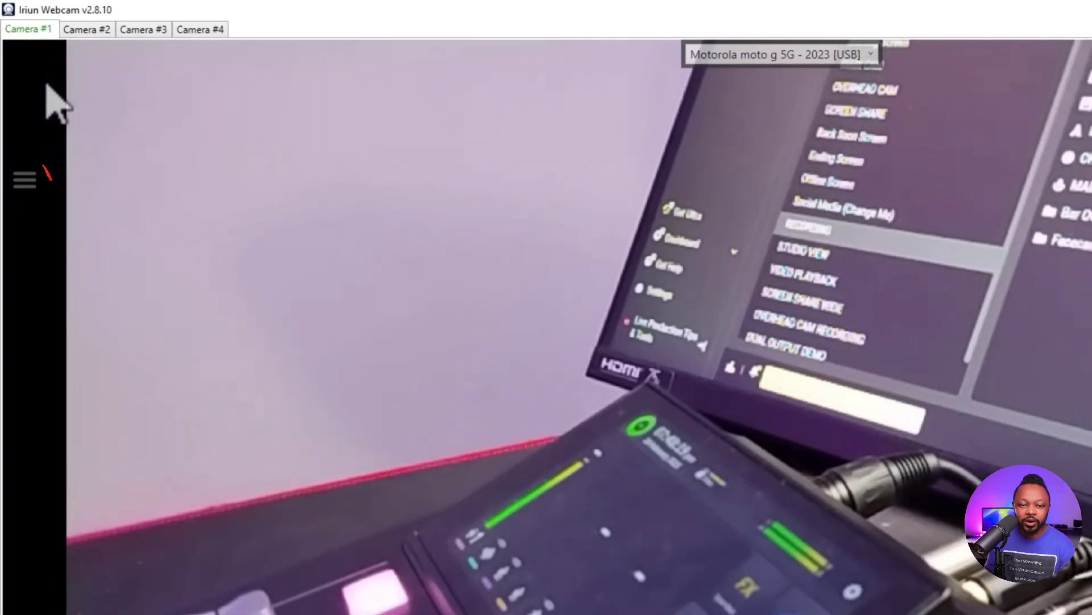
click(17, 125)
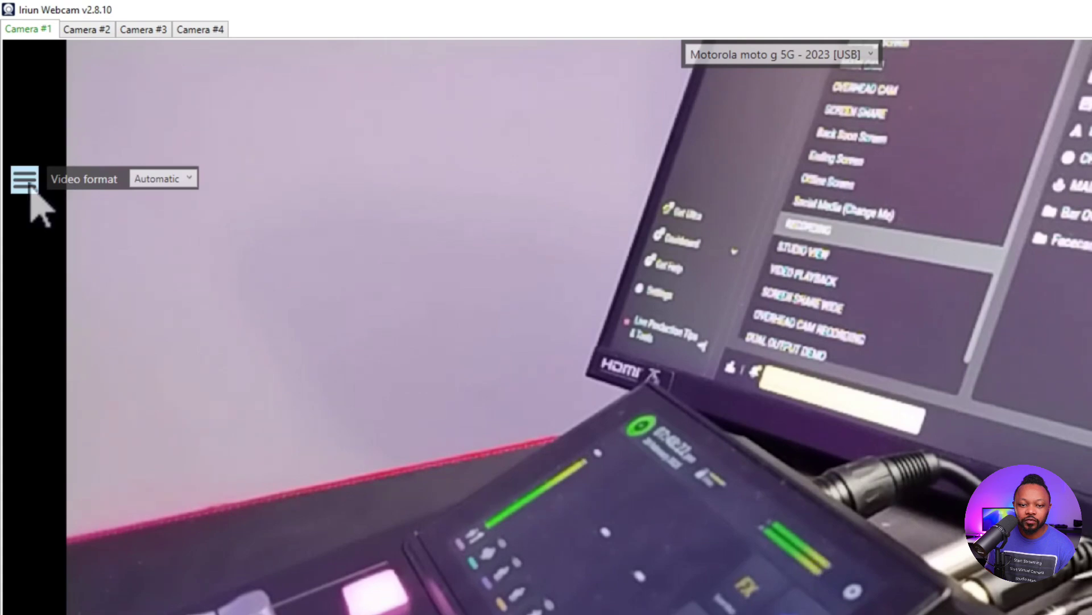
click(176, 180)
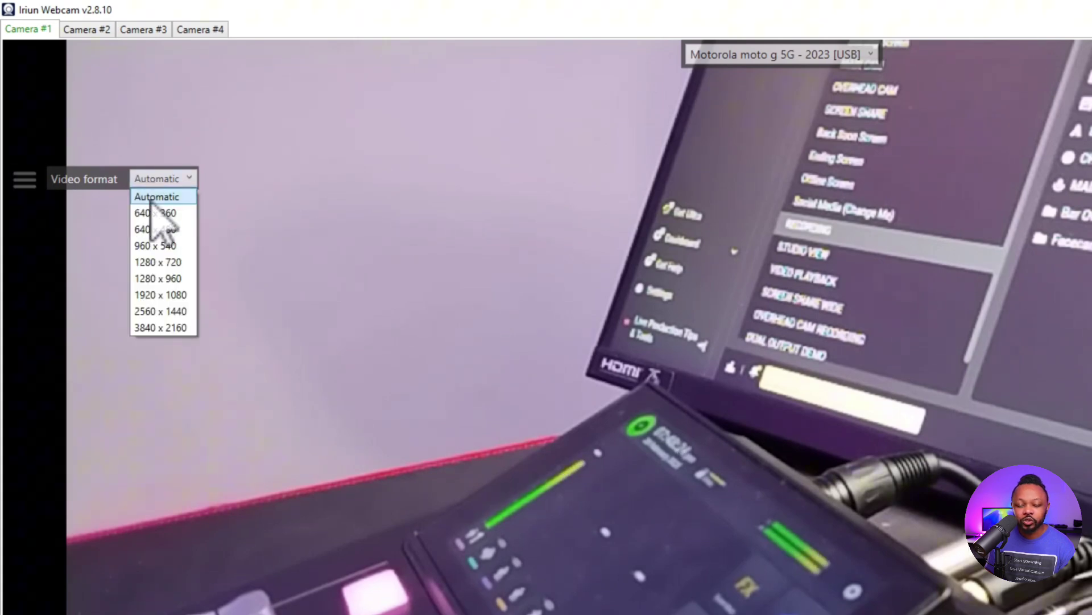
click(173, 327)
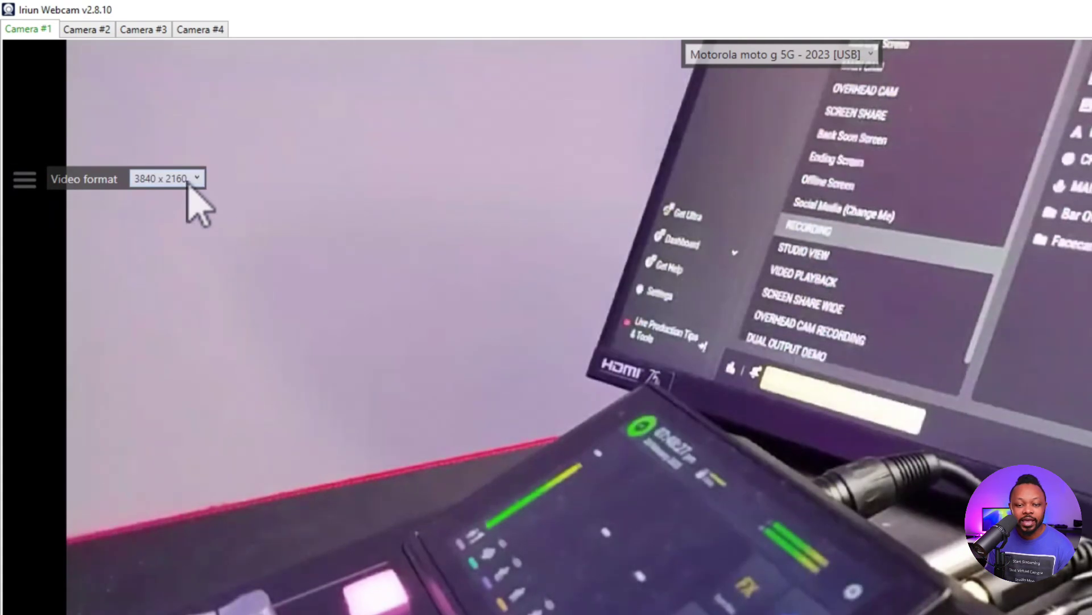
click(188, 183)
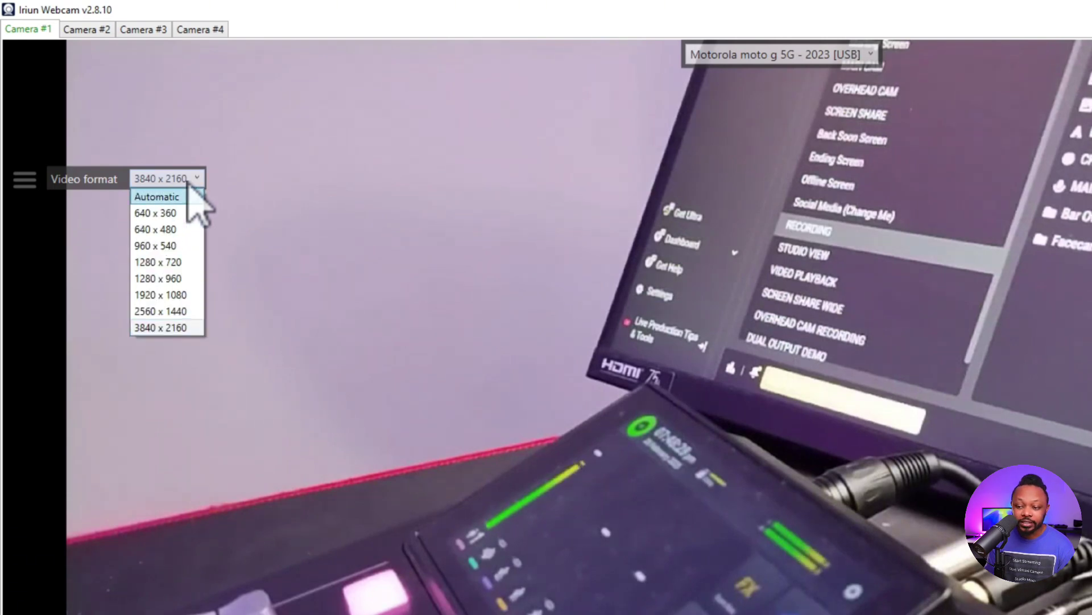
click(190, 294)
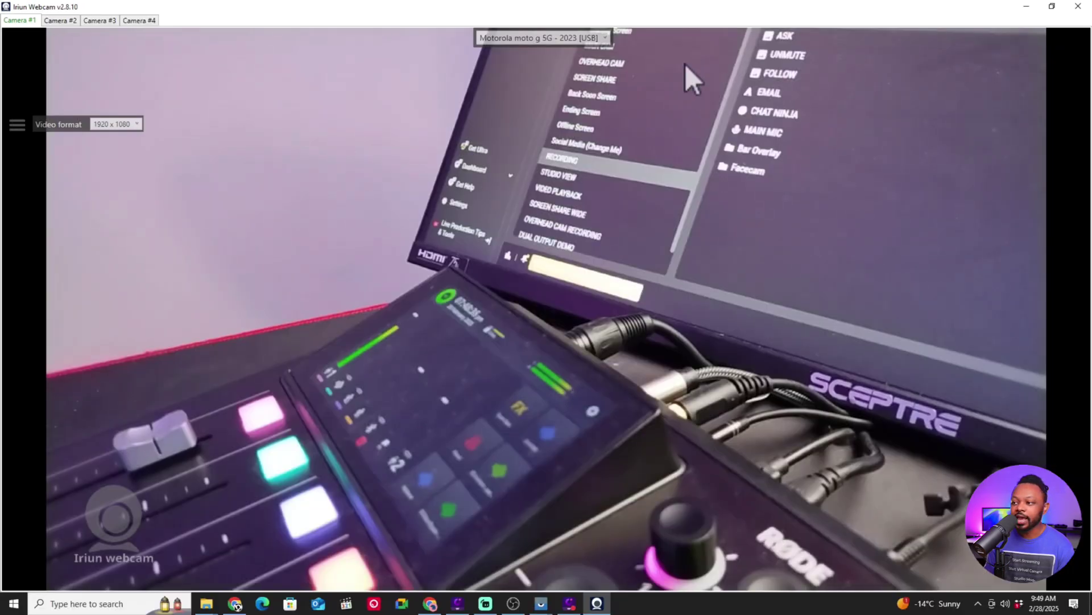
Step: Restore the Iriun window, then add a Video Capture Device source named 'Phone Iriun' in OBS
click(1053, 6)
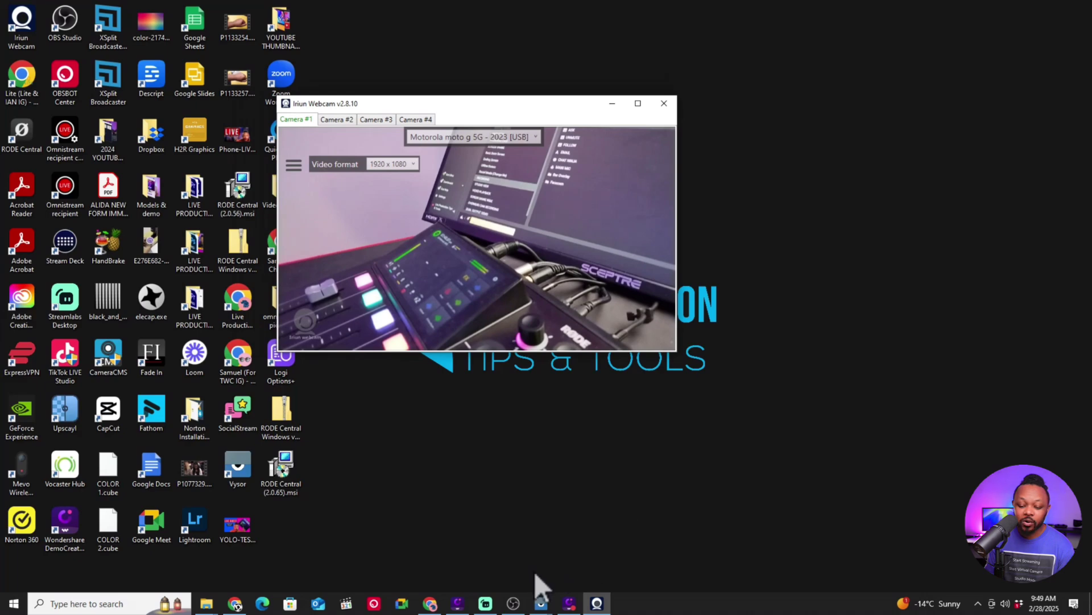
click(519, 609)
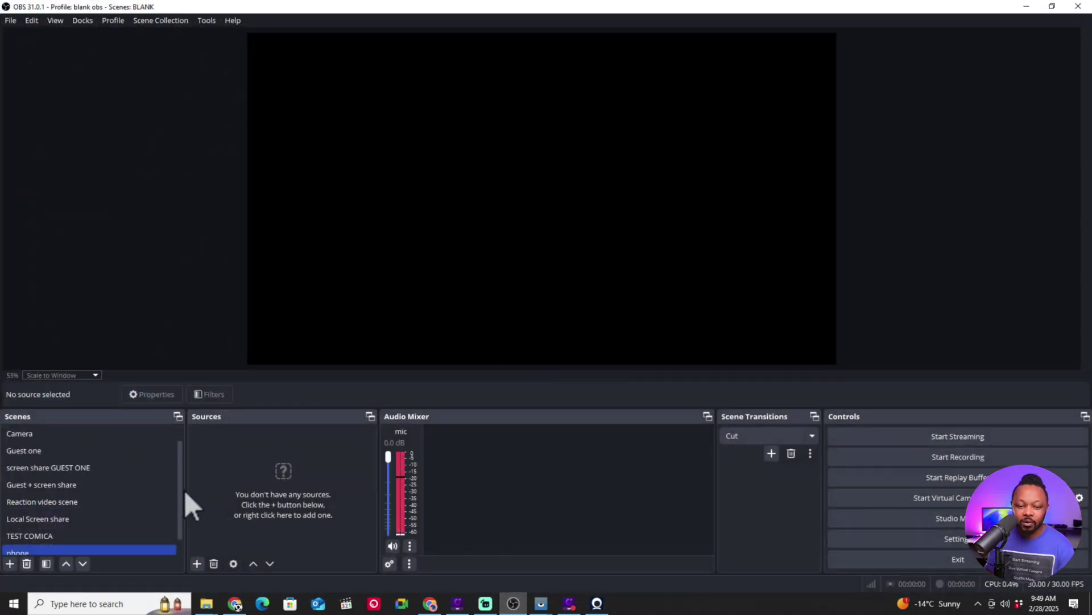
scroll(182, 493, down, 1)
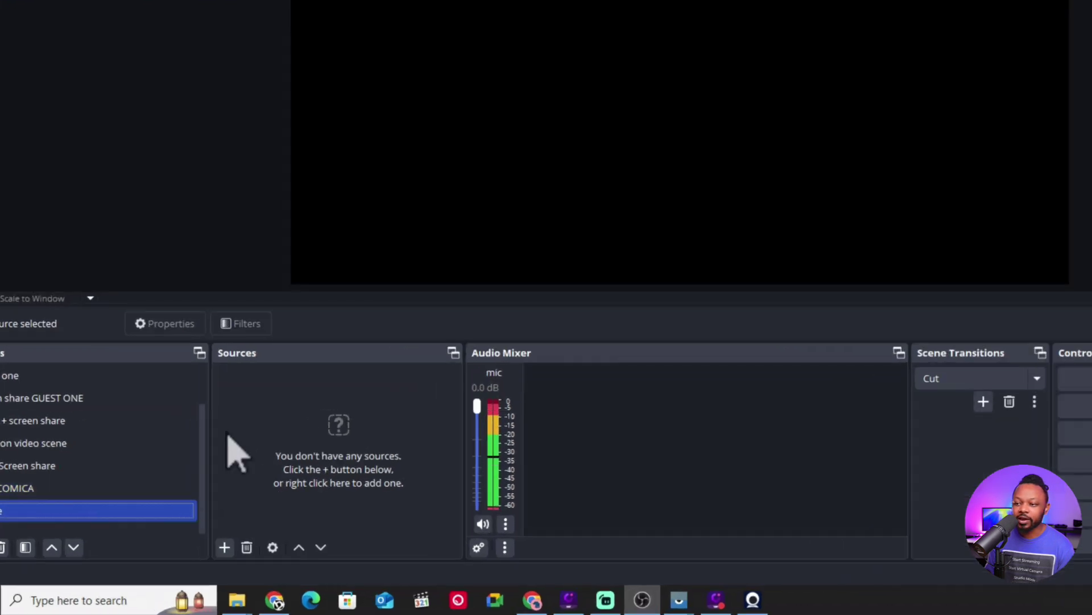
click(224, 550)
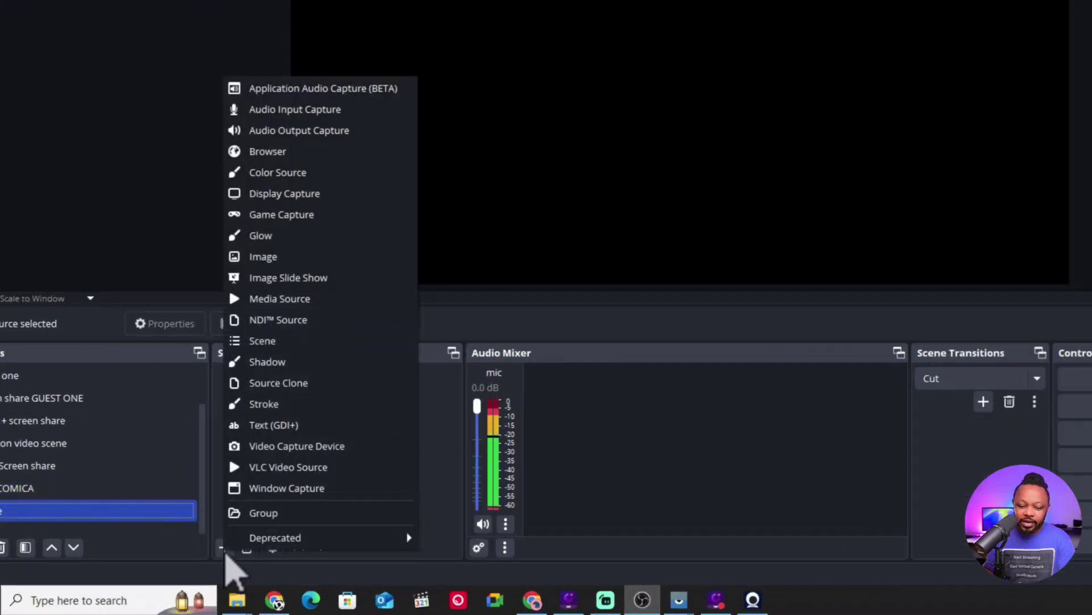
click(280, 449)
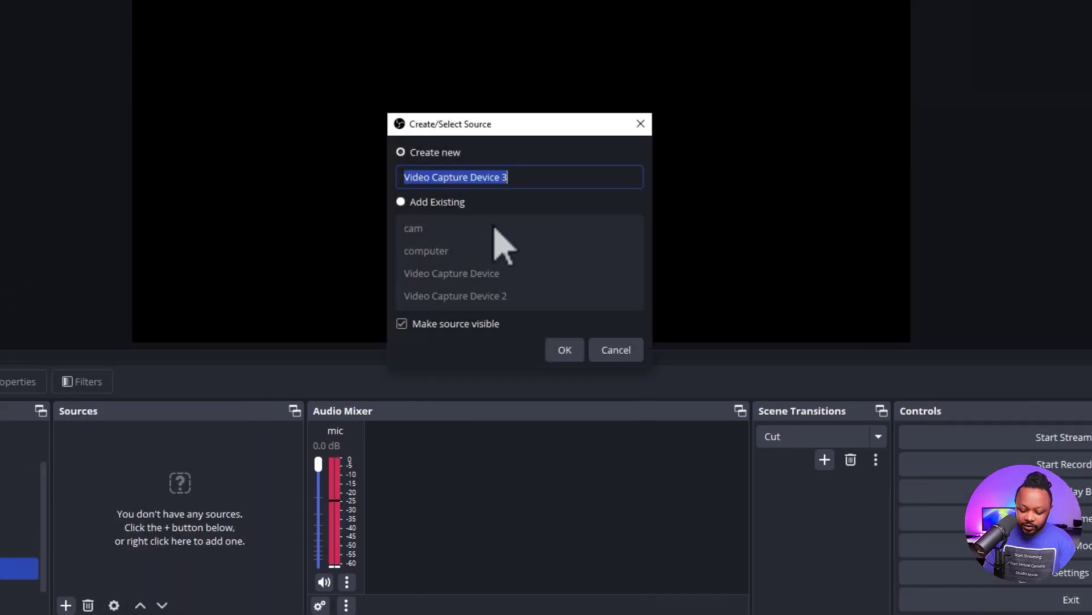
text(Phone Iriun)
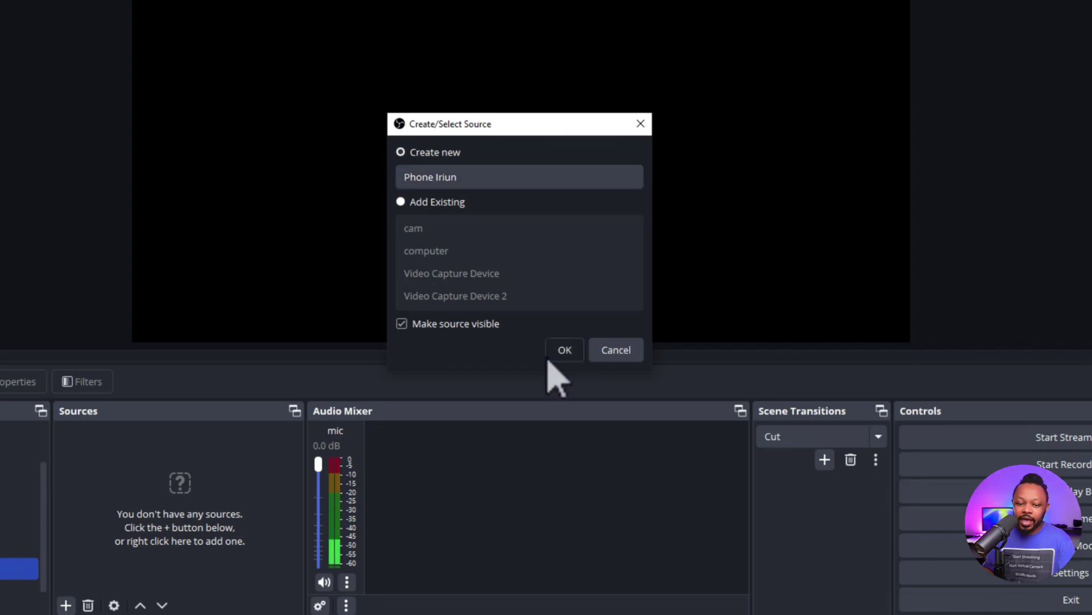
click(552, 353)
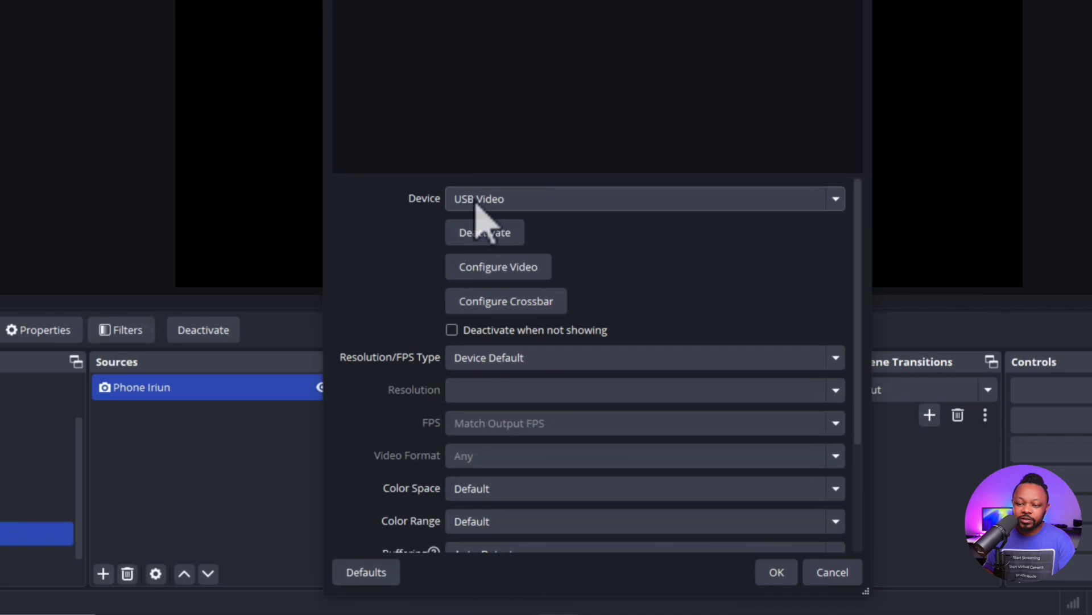
Step: Point Phone Iriun at the Iriun Webcam device with a Custom 1920x1080 resolution
click(422, 266)
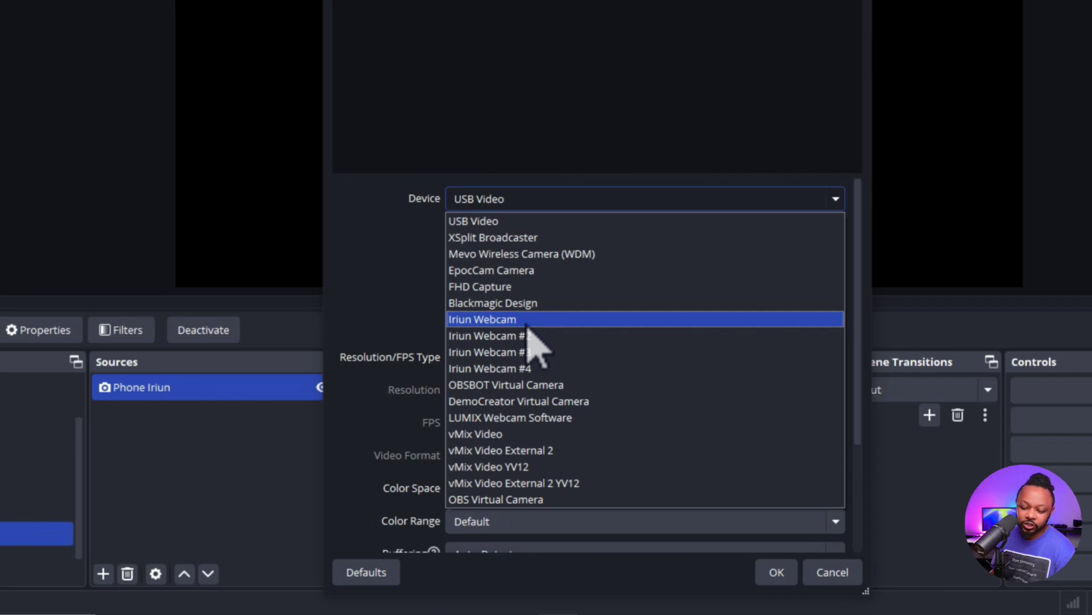
click(511, 321)
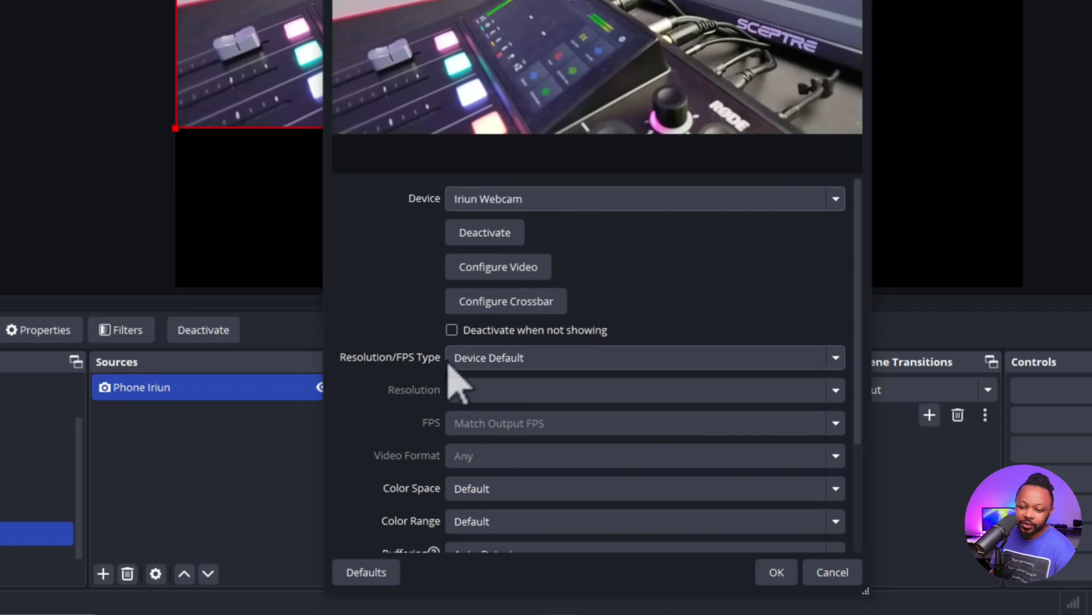
click(494, 364)
click(483, 396)
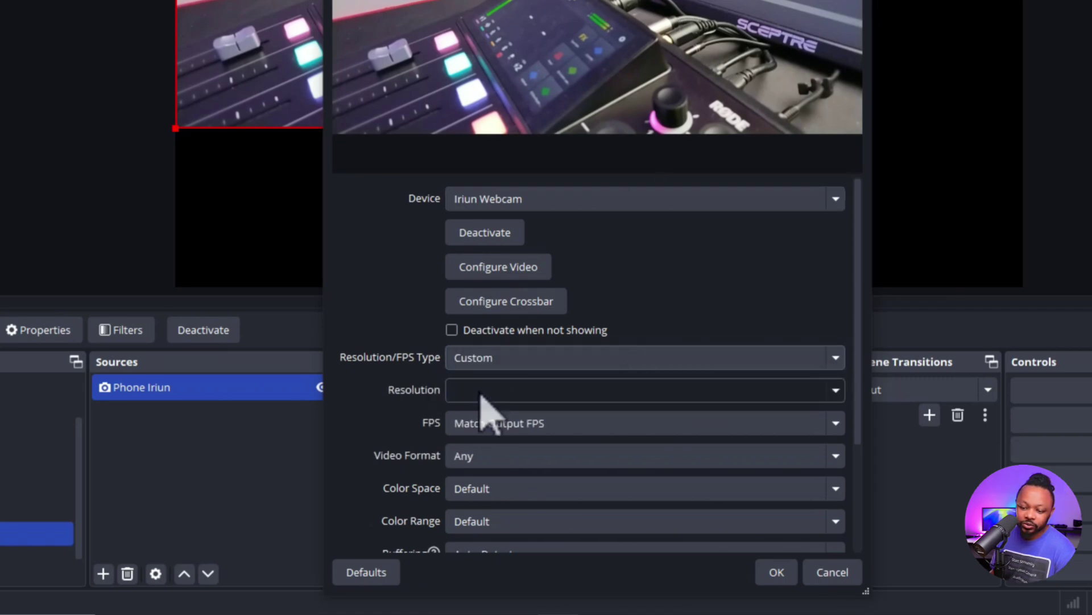
click(840, 394)
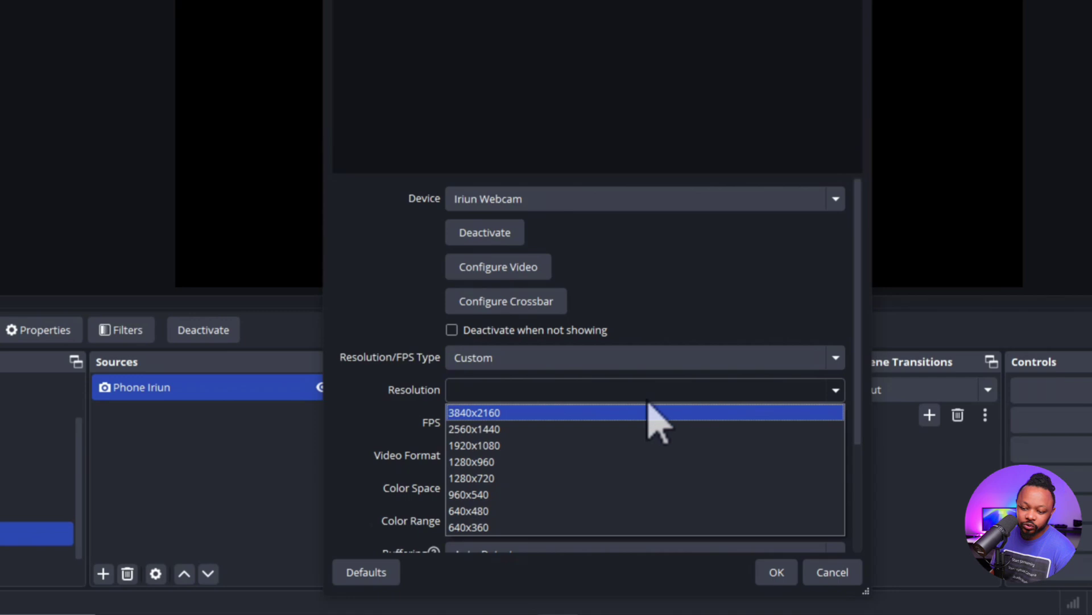
click(500, 445)
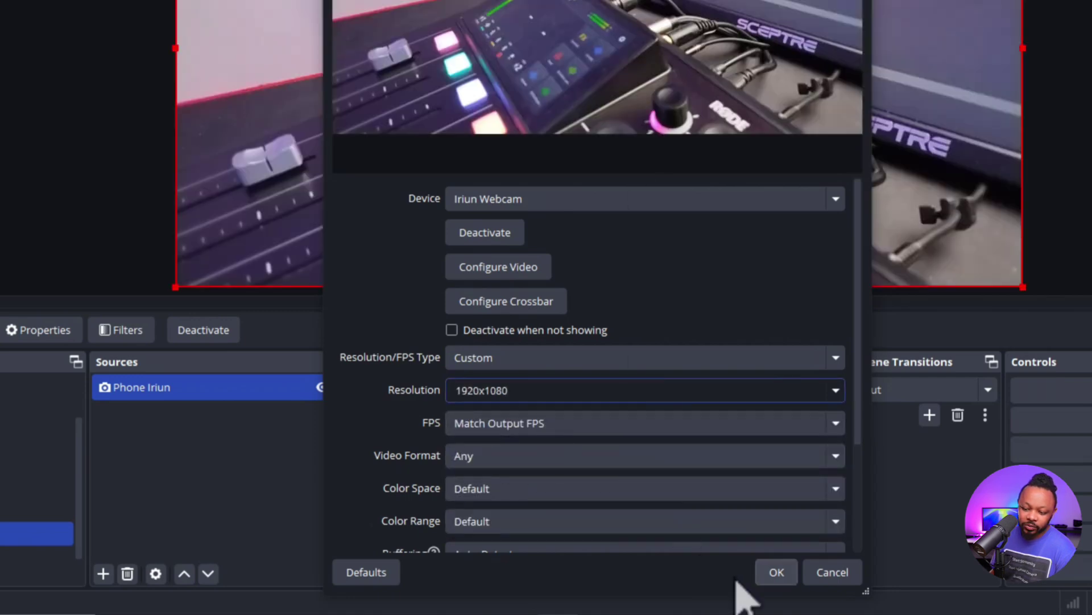
scroll(859, 458, down, 3)
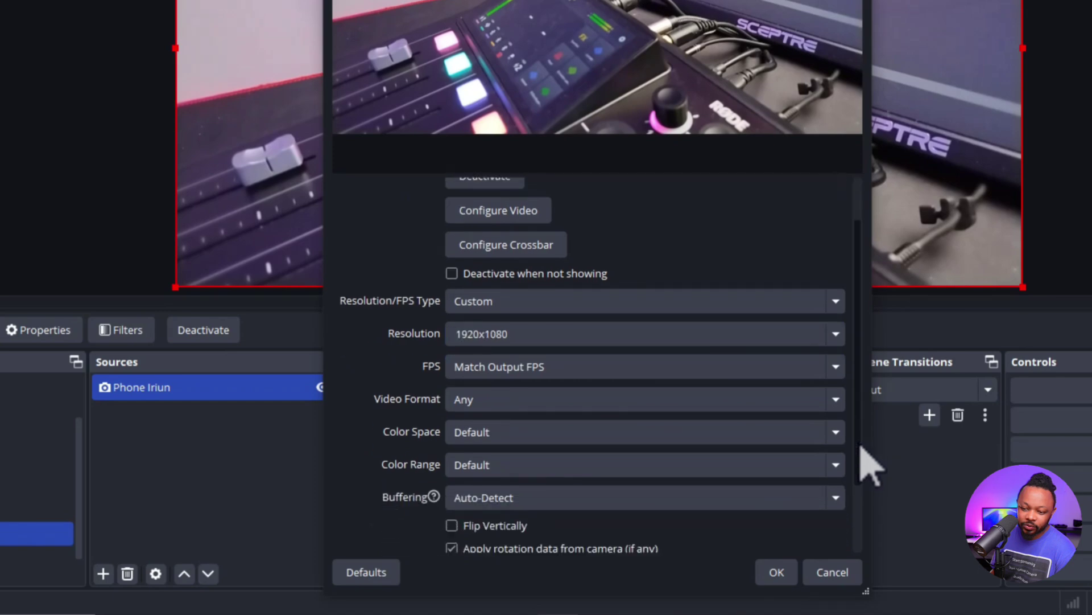
click(776, 572)
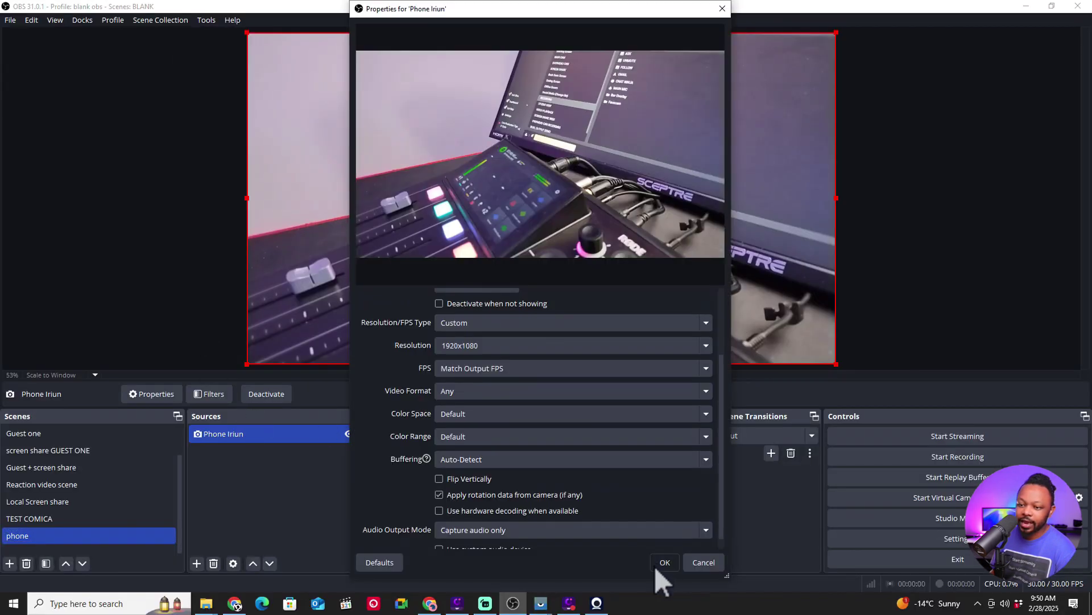
click(660, 563)
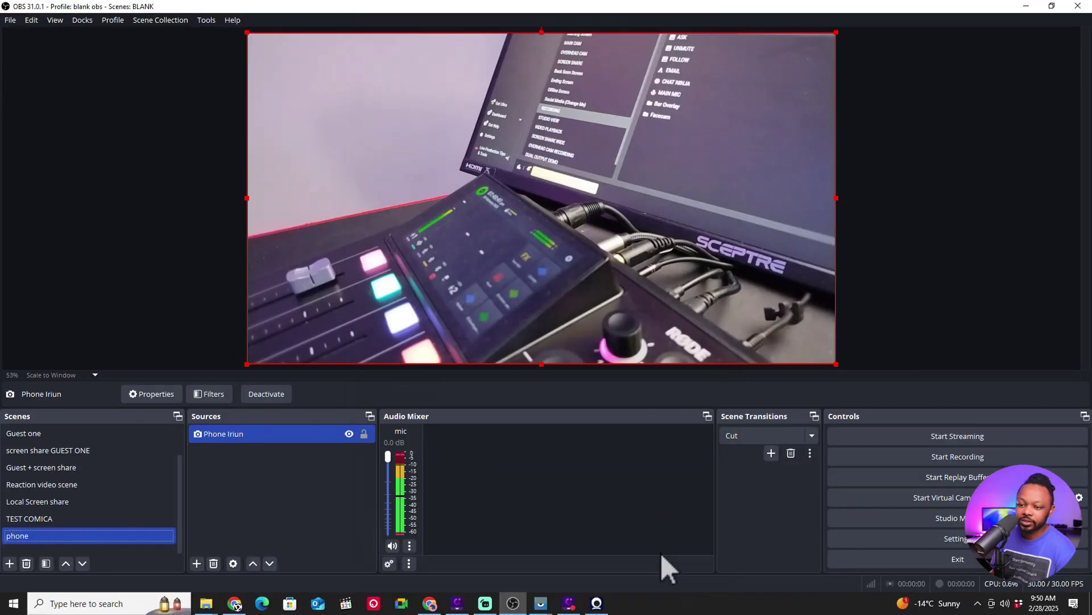